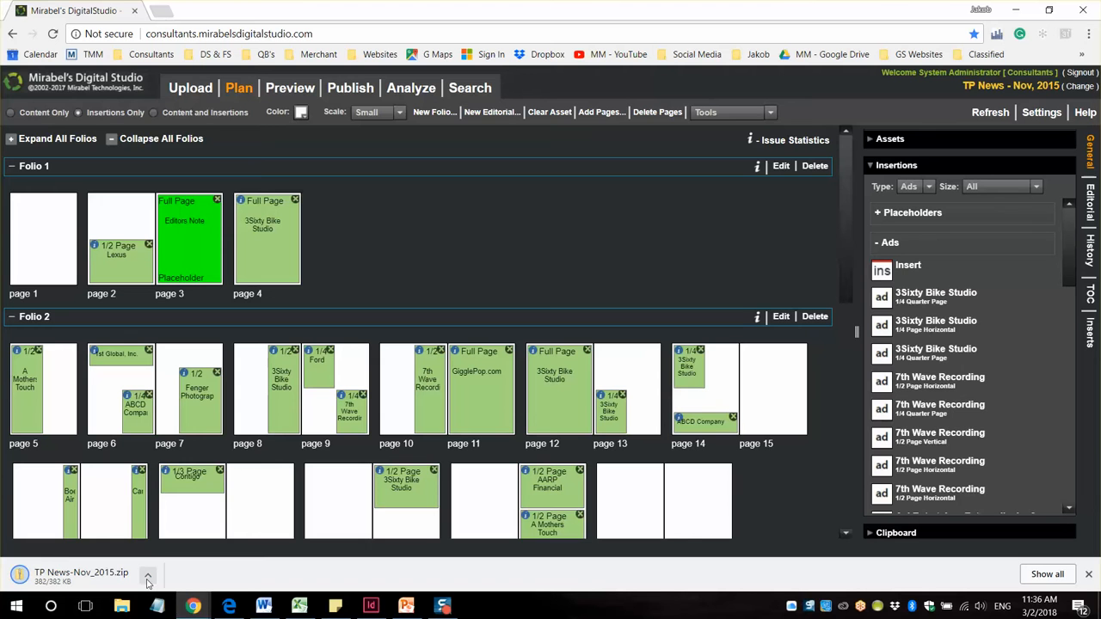
# - Show the downloaded TP News-Nov_2015.zip in its folder and extract its contents into Downloads with 7-Zip
pyautogui.click(147, 578)
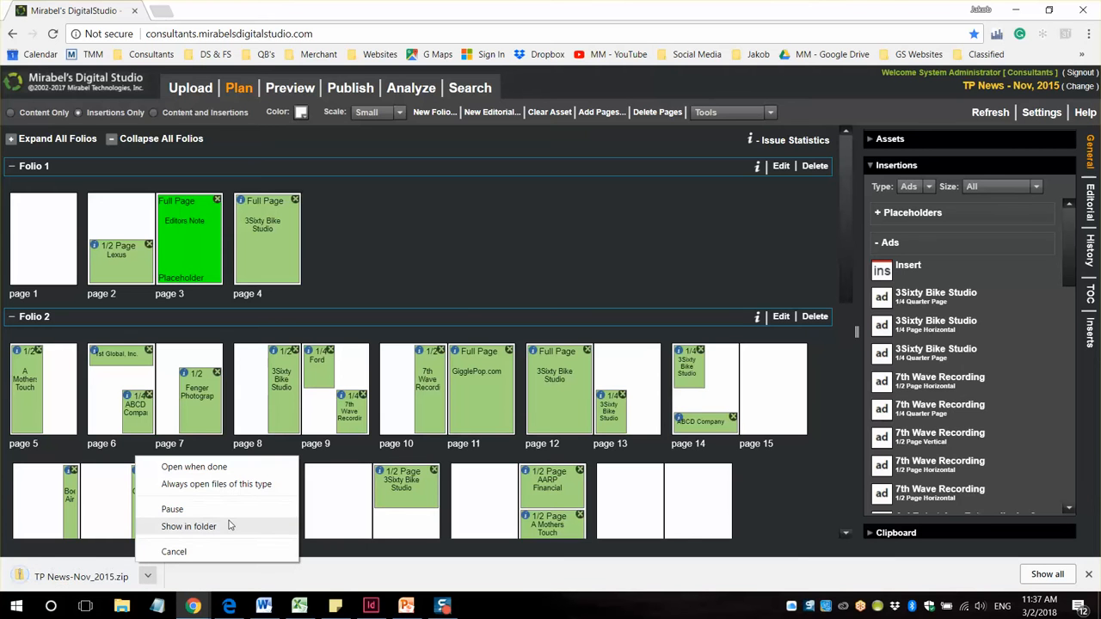
pyautogui.click(228, 527)
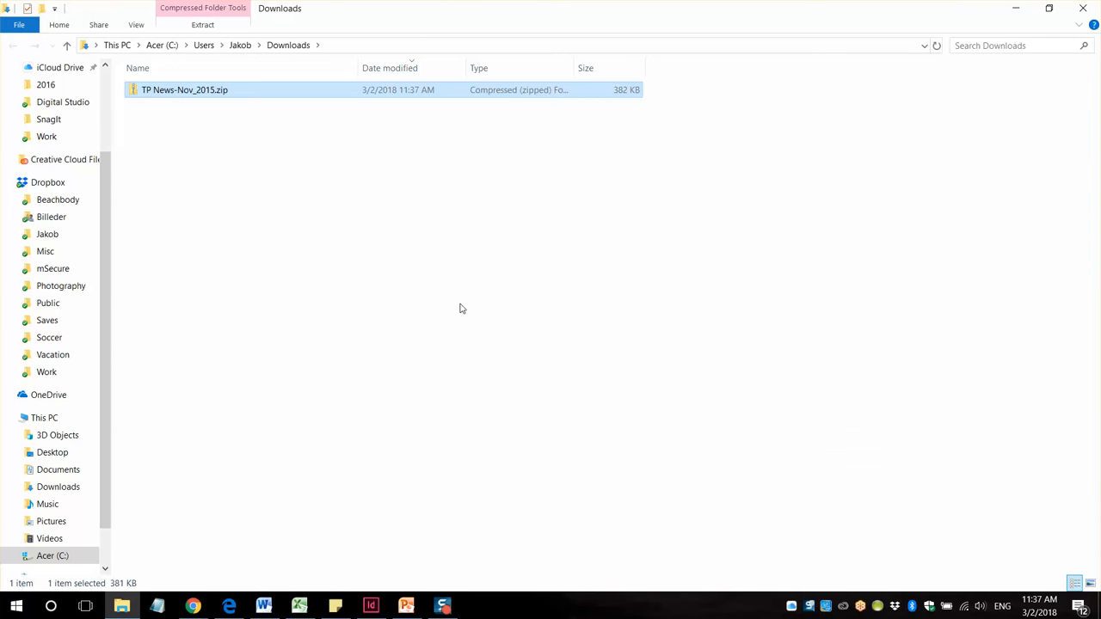
pyautogui.rightClick(254, 97)
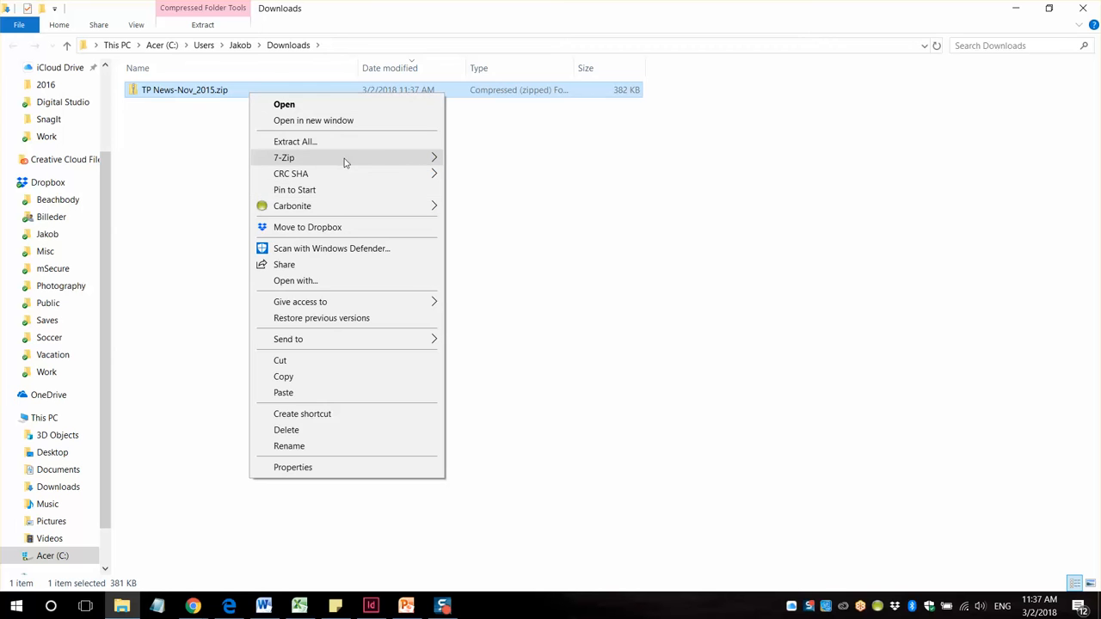
pyautogui.moveTo(339, 159)
pyautogui.click(494, 207)
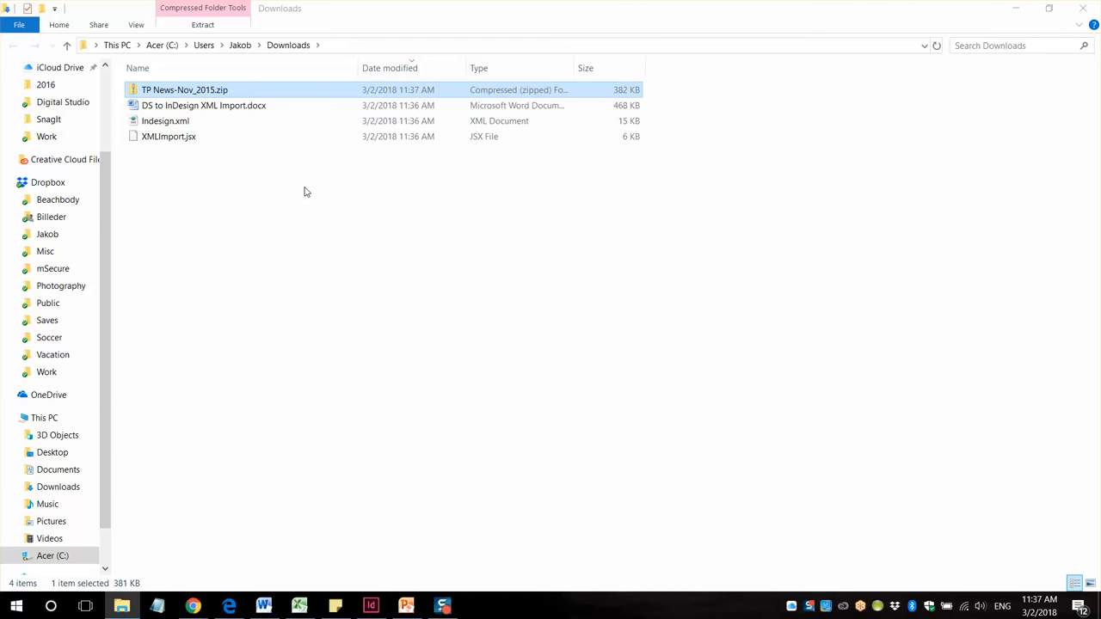
# - Copy the extracted XMLImport.jsx script file from the Downloads folder
pyautogui.rightClick(202, 142)
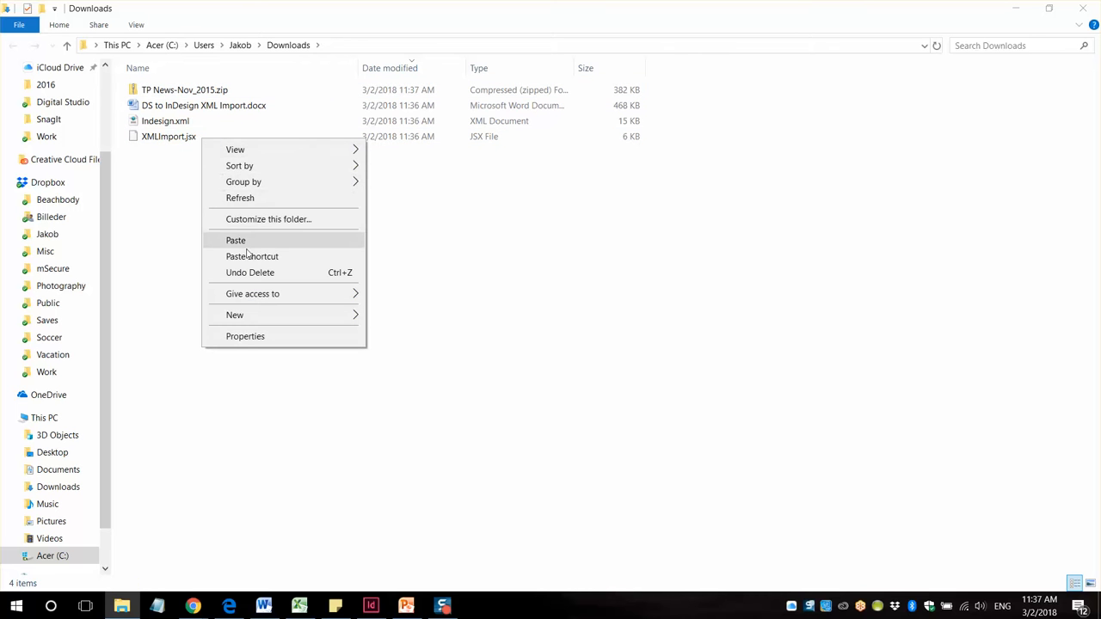
pyautogui.moveTo(234, 150)
pyautogui.click(194, 137)
pyautogui.rightClick(231, 140)
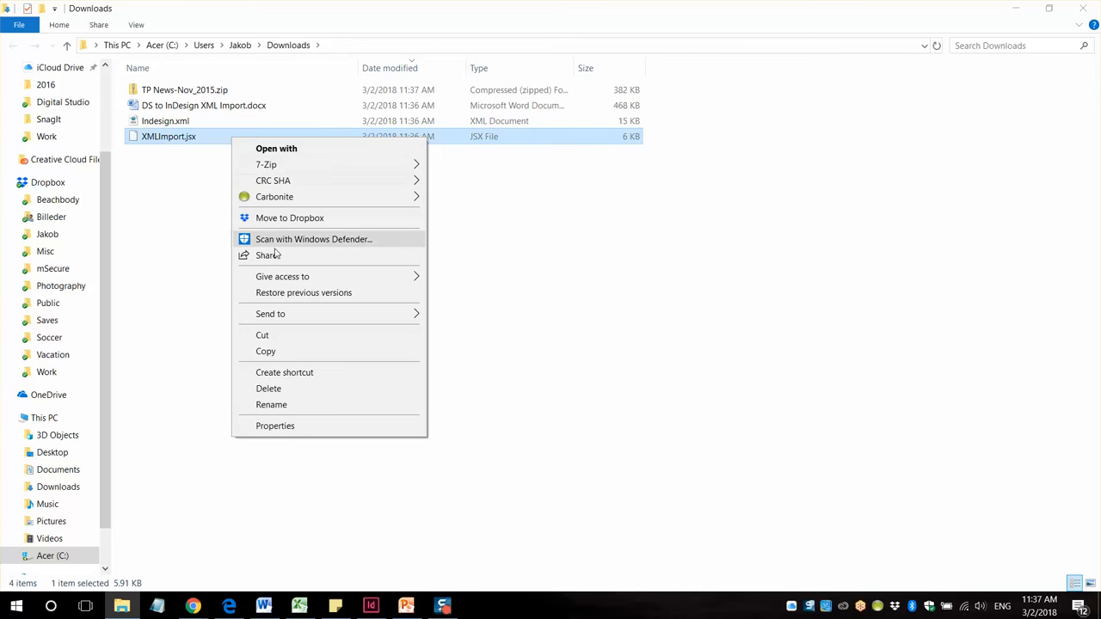
pyautogui.click(298, 351)
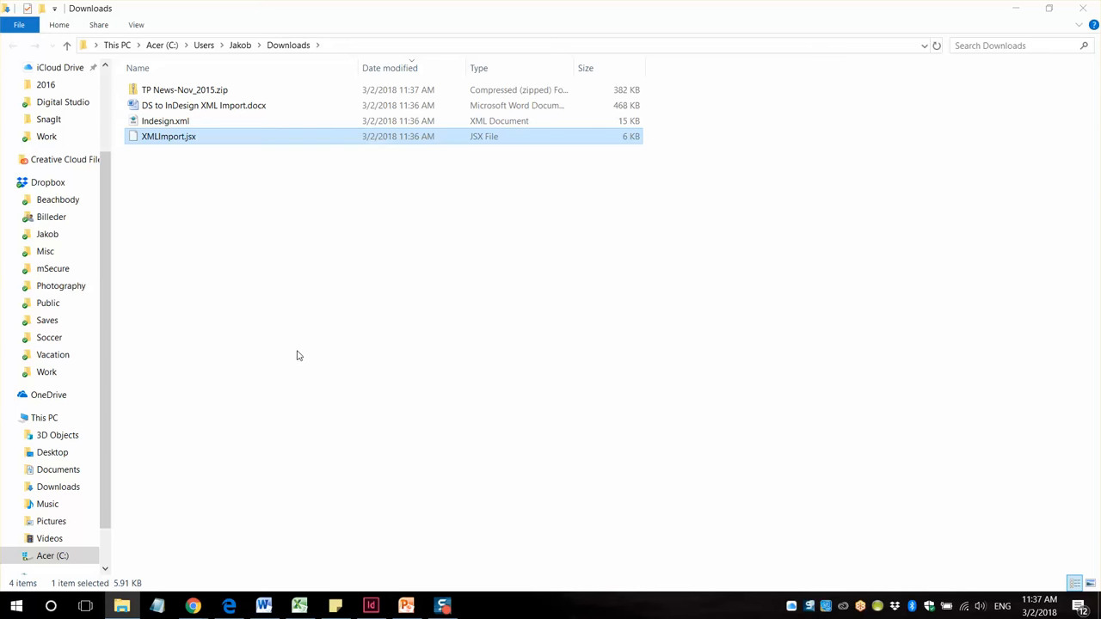
# - Open DS to InDesign XML Import.docx to read the script installation path, and minimize the document and the Downloads window
pyautogui.doubleClick(219, 107)
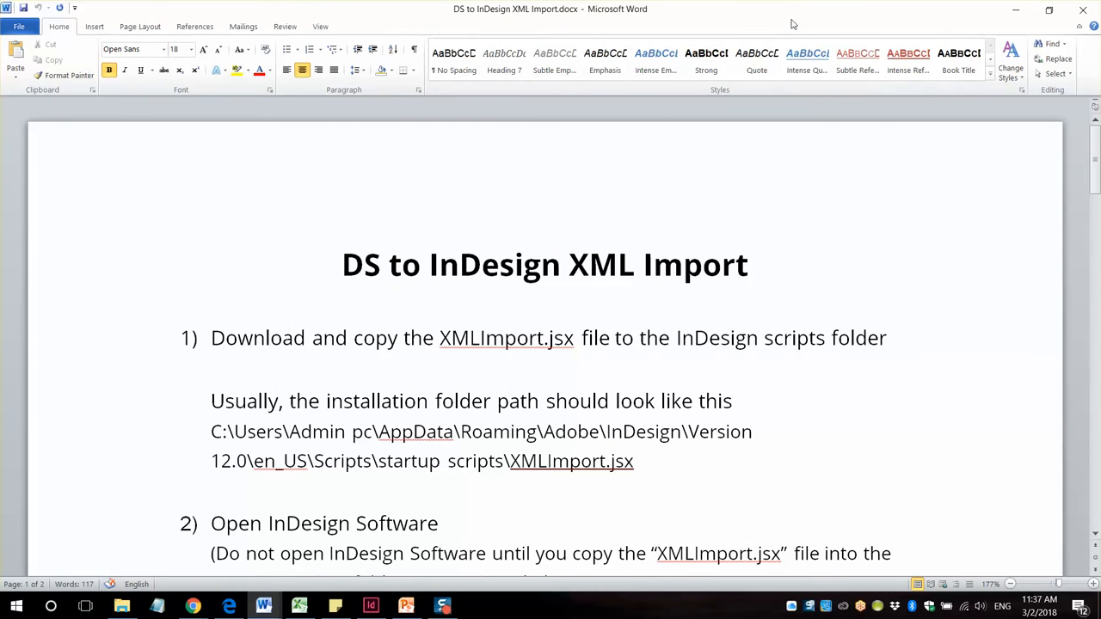
pyautogui.click(1014, 11)
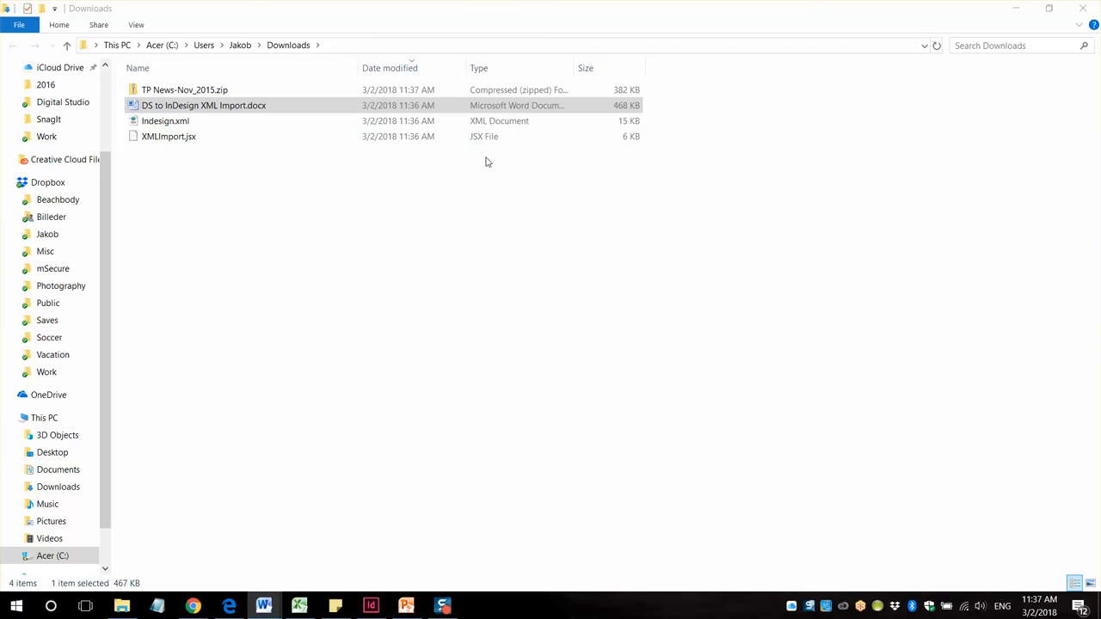
pyautogui.click(1012, 10)
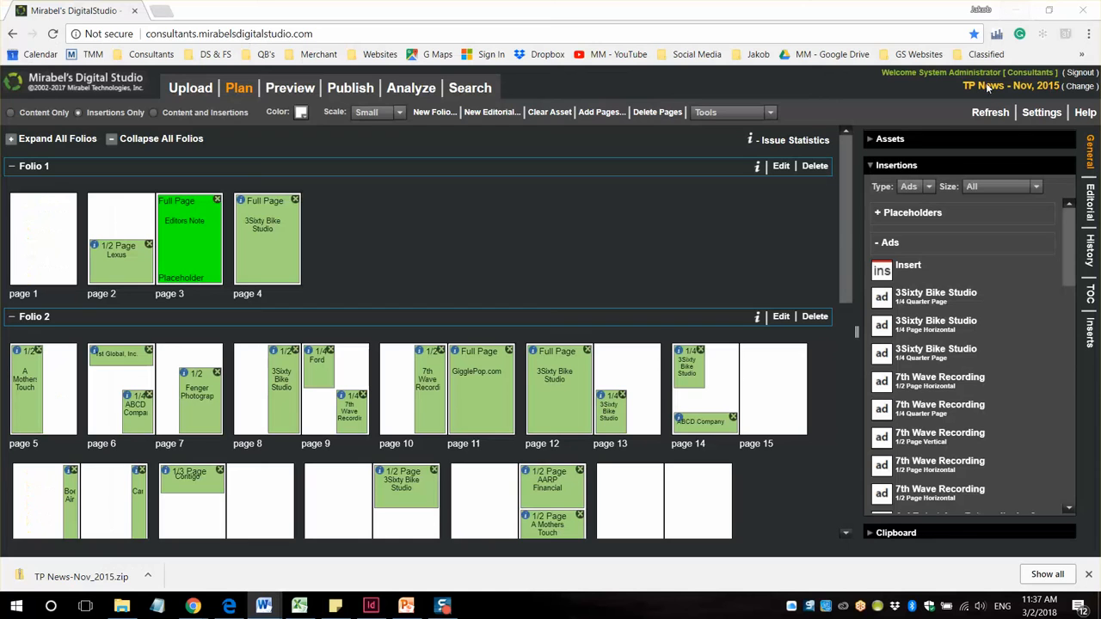
# - Switch to InDesign, show the Scripts utility and reveal the Application scripts folder in Explorer
pyautogui.click(371, 606)
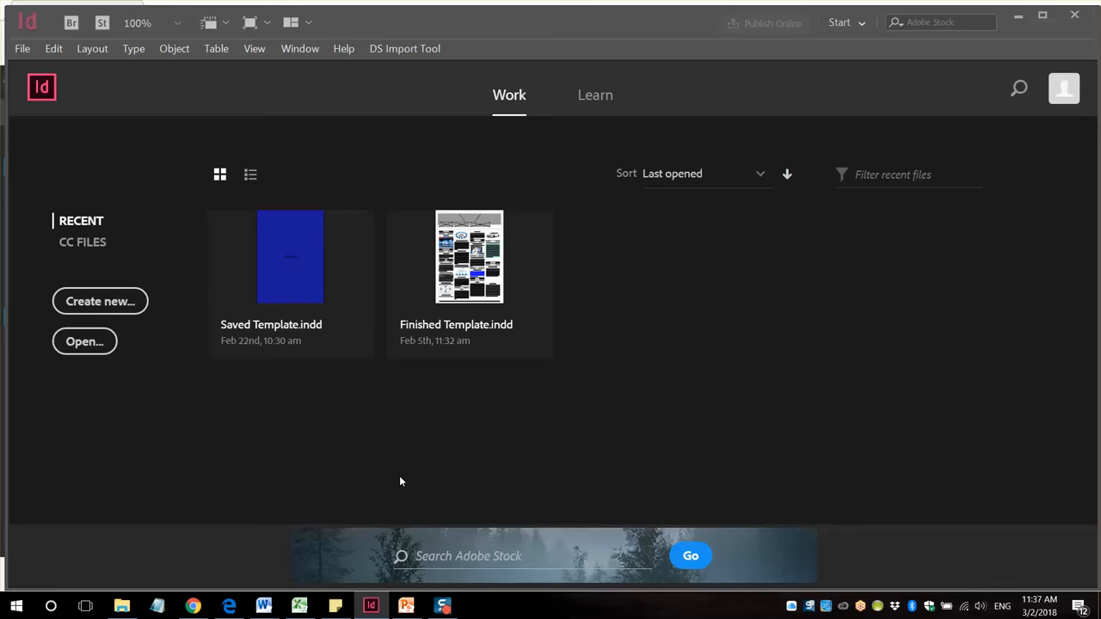
pyautogui.click(302, 51)
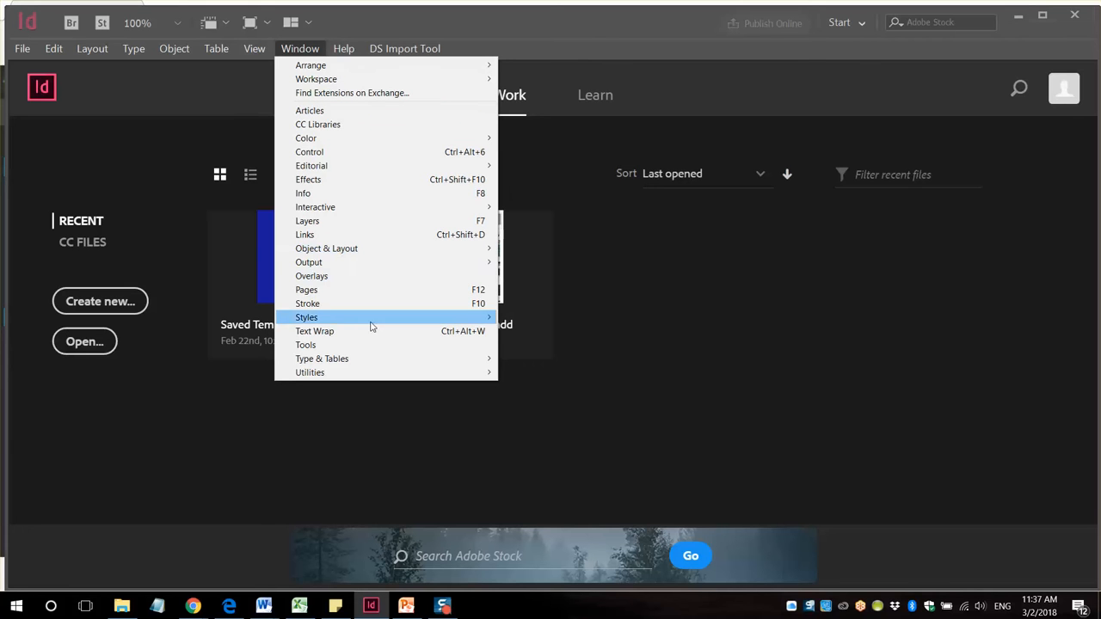
pyautogui.moveTo(400, 375)
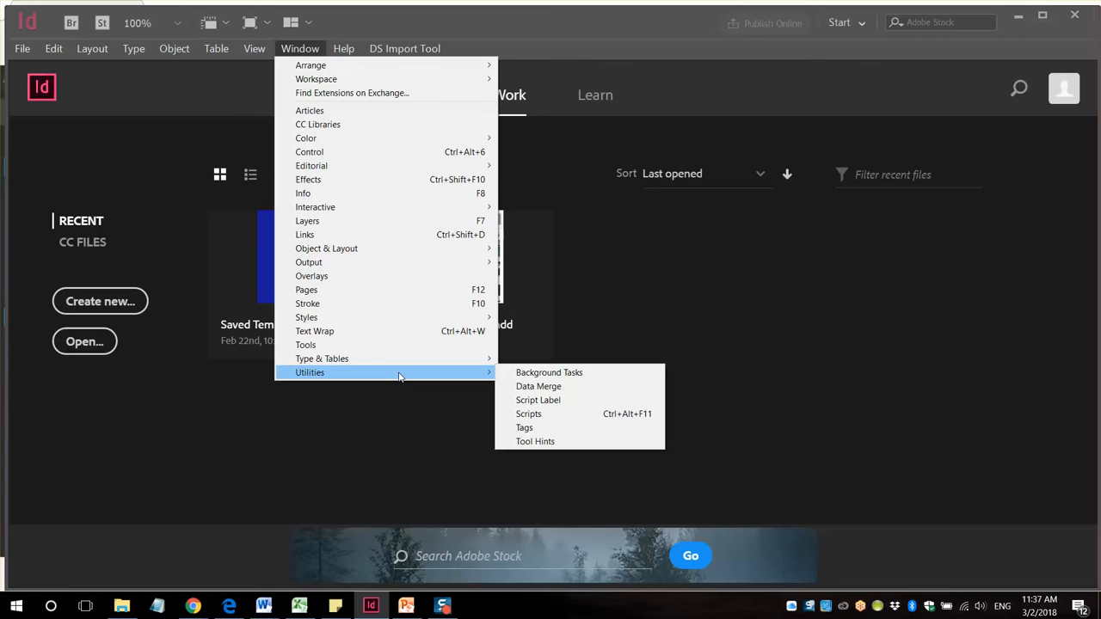
pyautogui.click(564, 416)
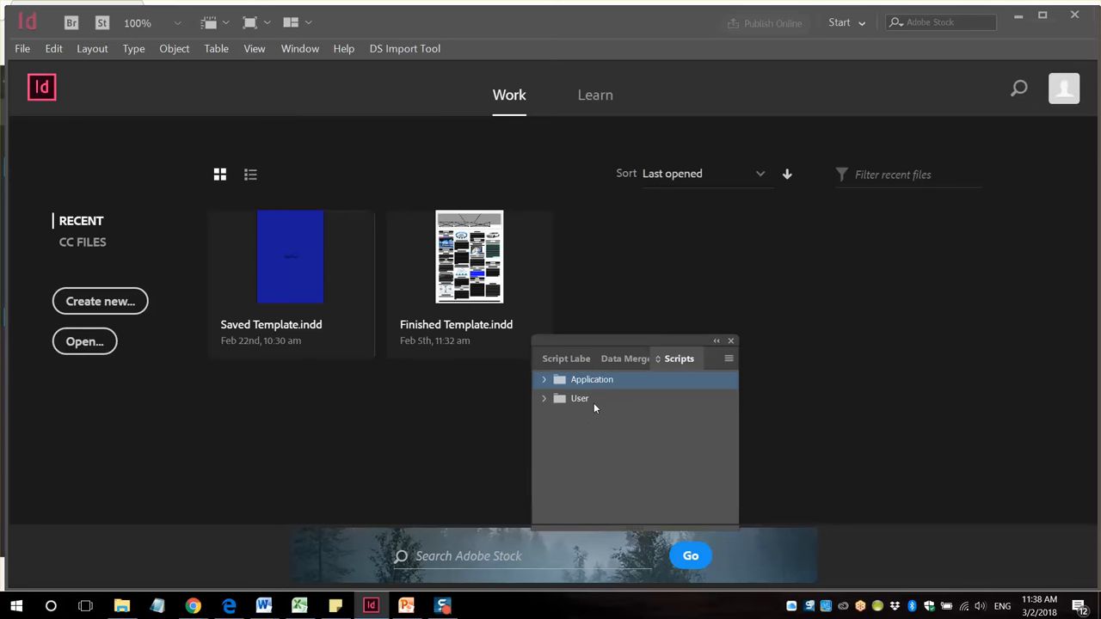
pyautogui.rightClick(608, 385)
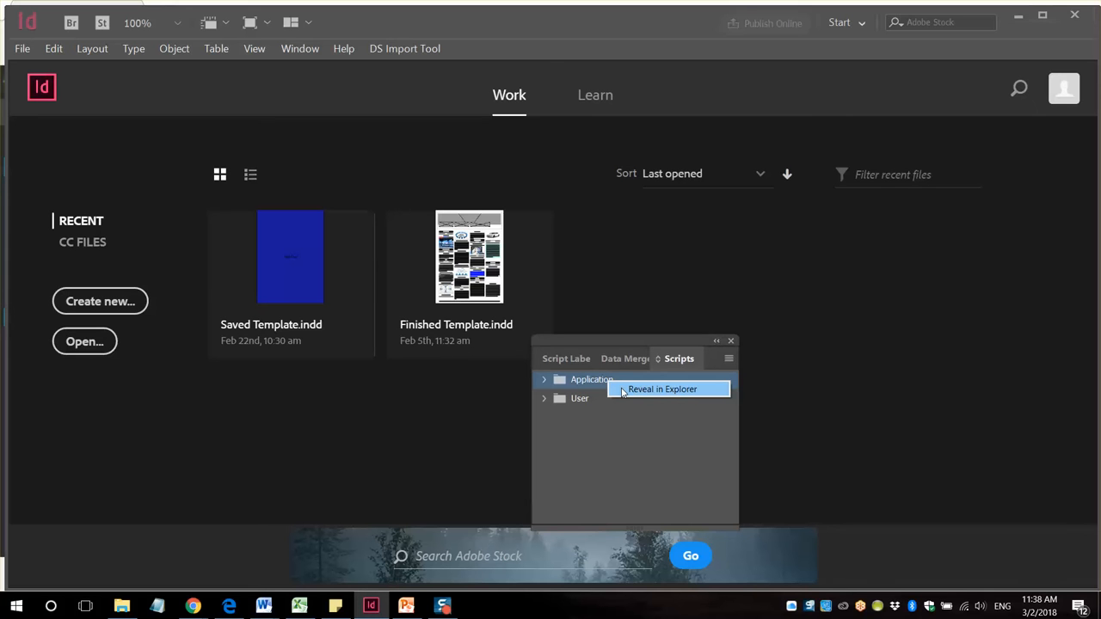
pyautogui.click(623, 392)
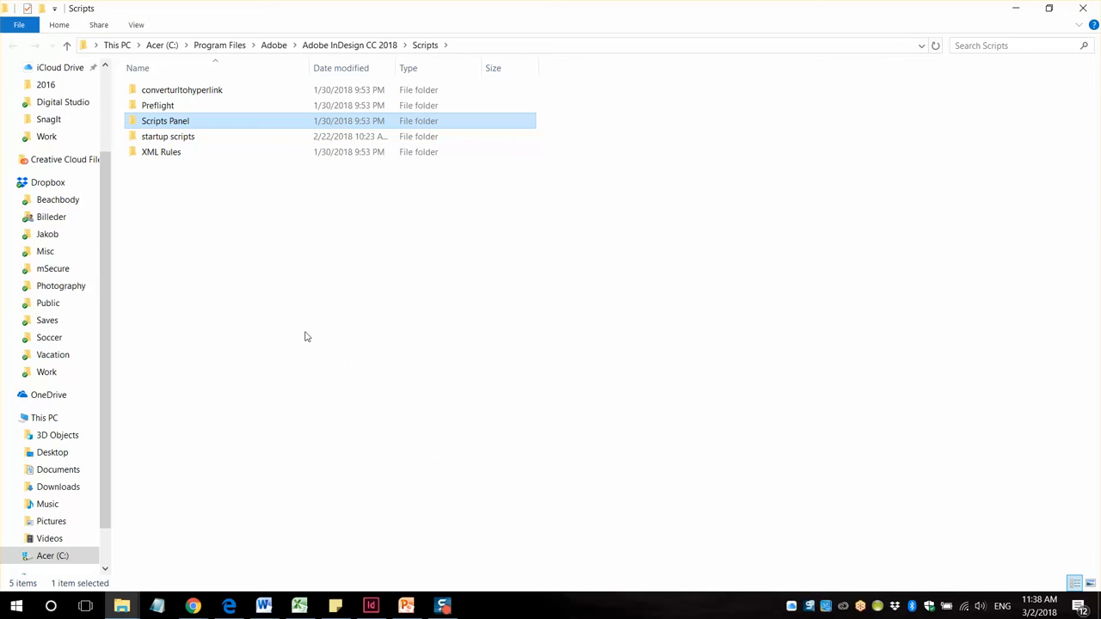
# - Try to paste XMLImport.jsx into the startup scripts folder, cancel replacing the existing file and close the folder window
pyautogui.doubleClick(205, 139)
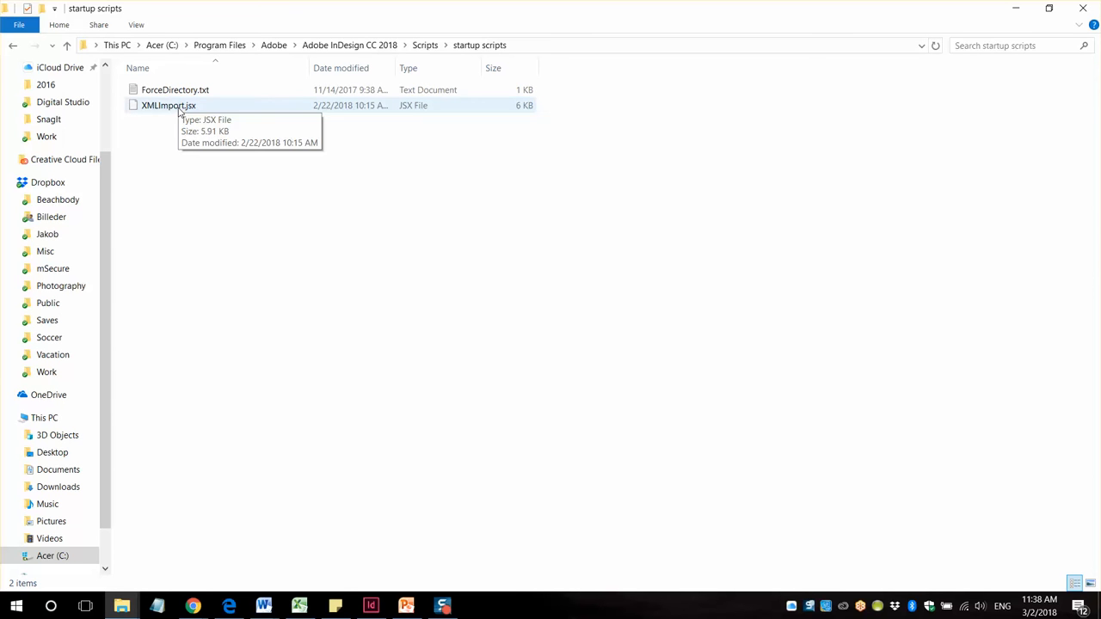
pyautogui.rightClick(206, 162)
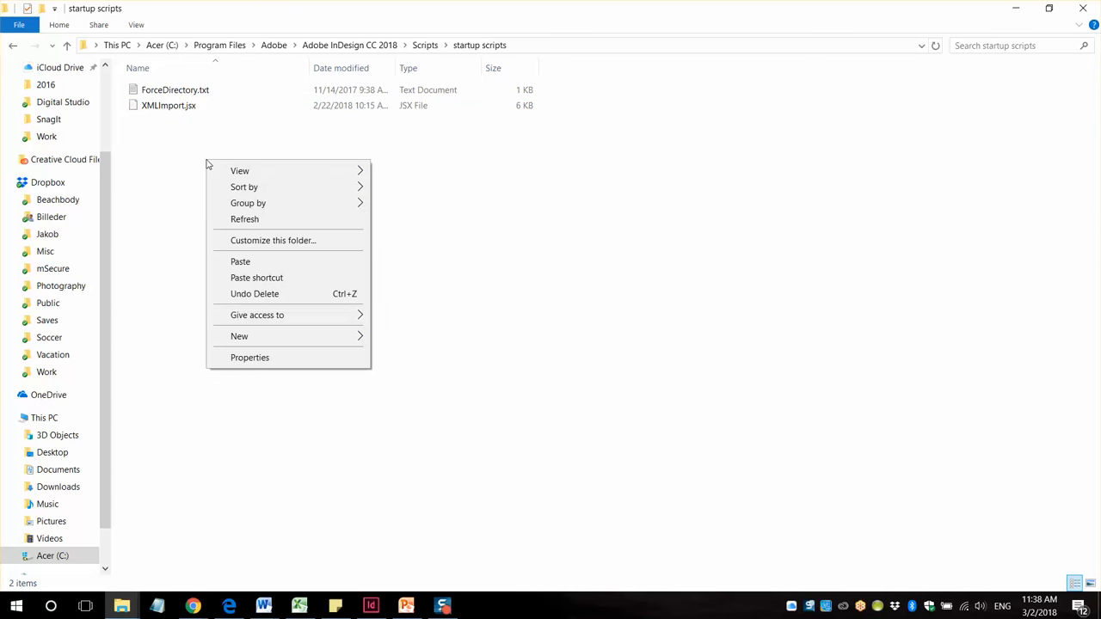
pyautogui.click(240, 262)
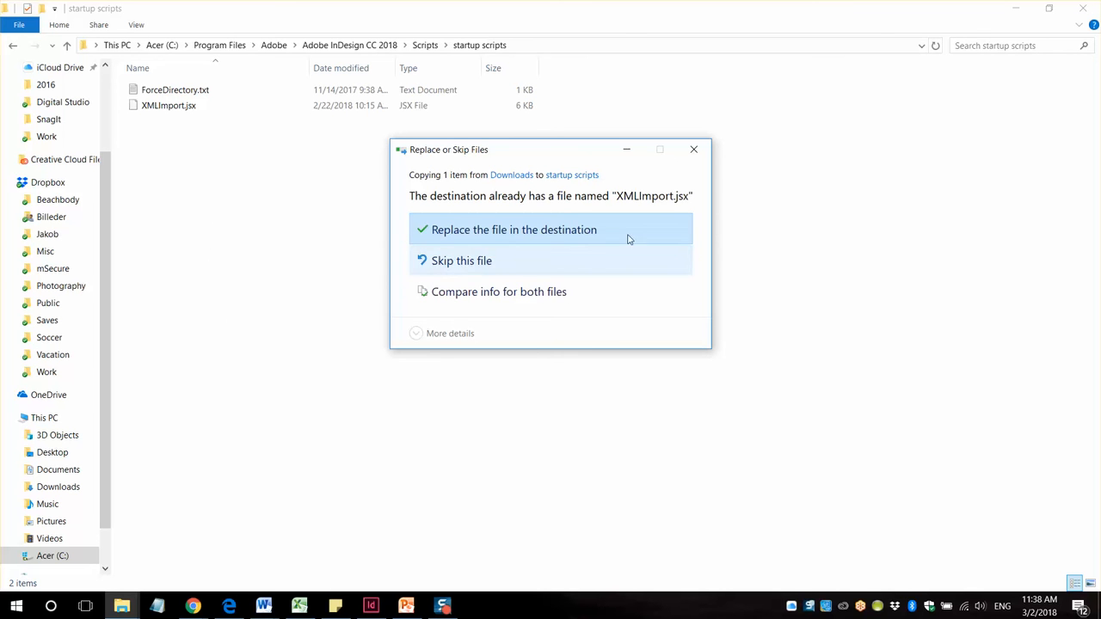
pyautogui.click(694, 150)
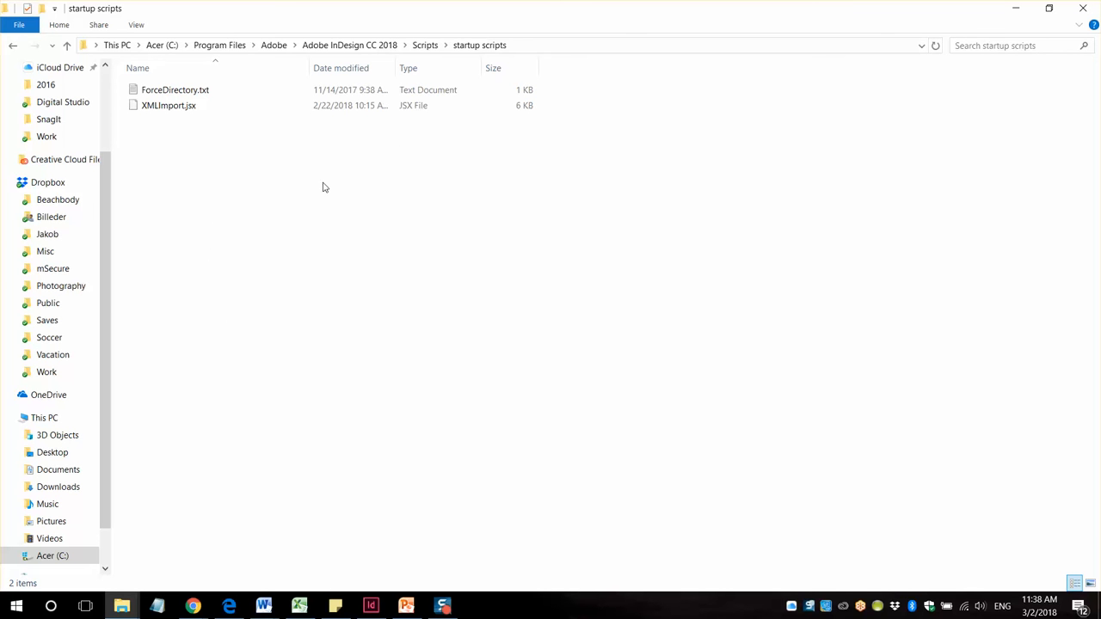
pyautogui.click(1082, 10)
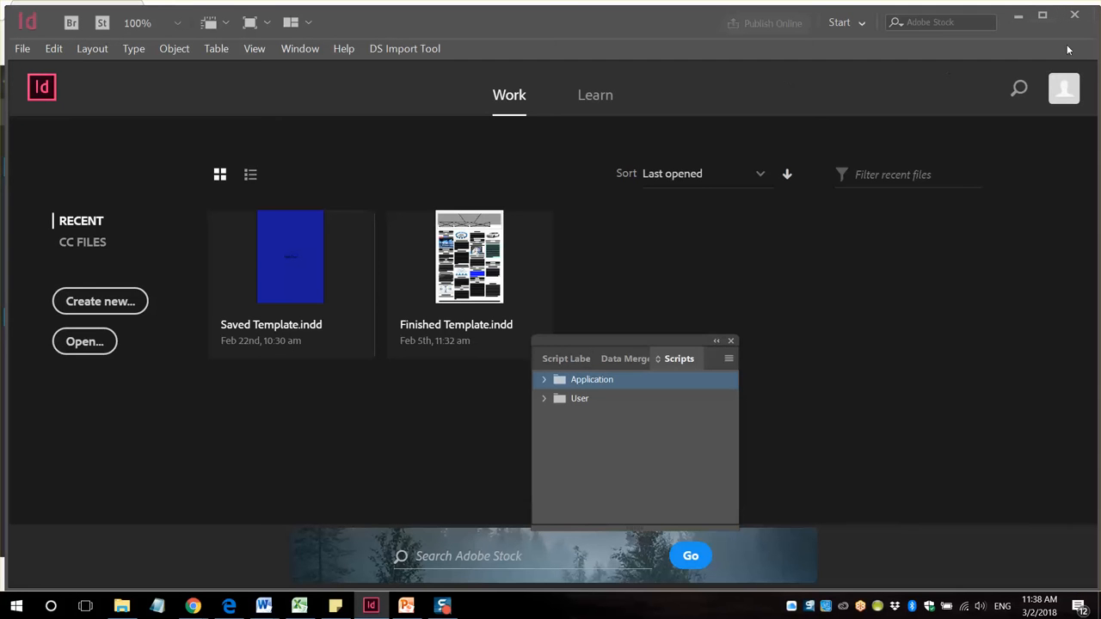
# - Restart InDesign by closing it and launching it again
pyautogui.click(1075, 14)
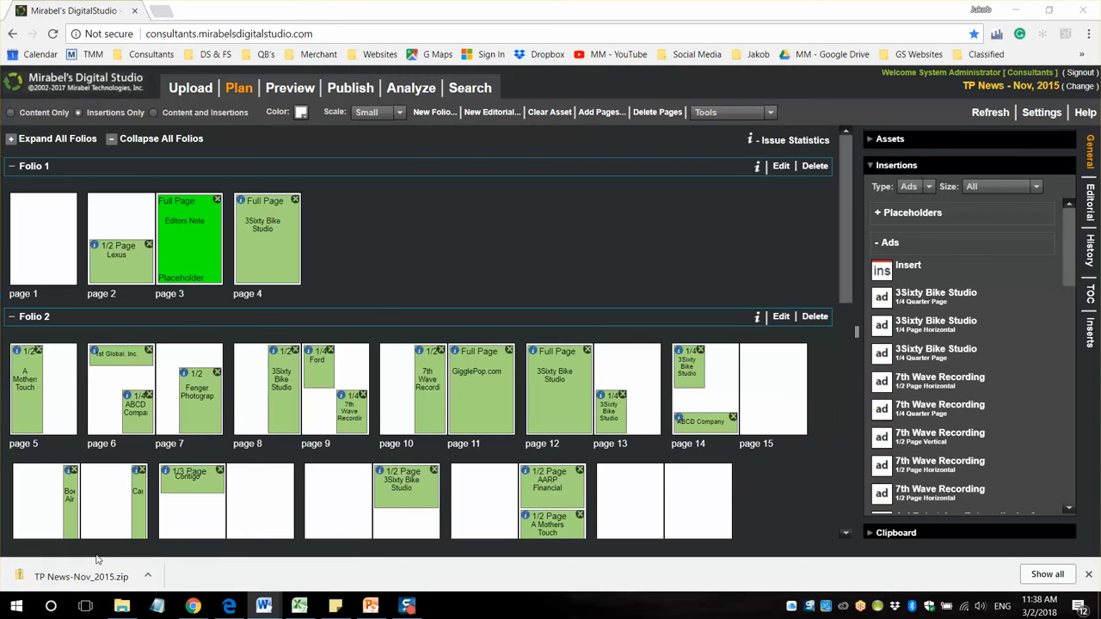
pyautogui.click(14, 609)
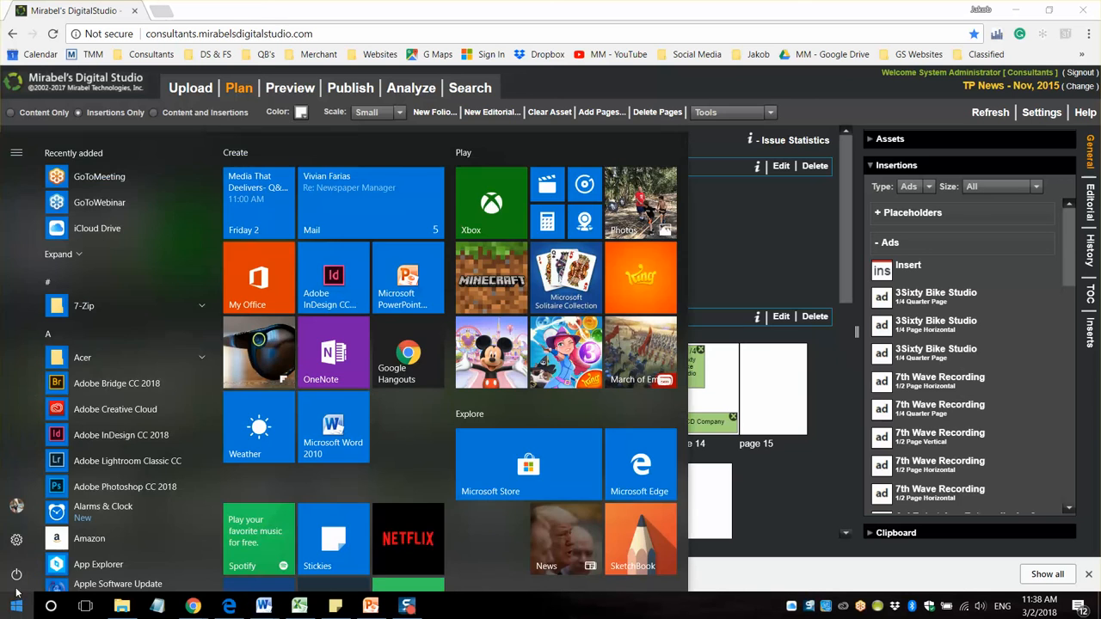
pyautogui.click(333, 275)
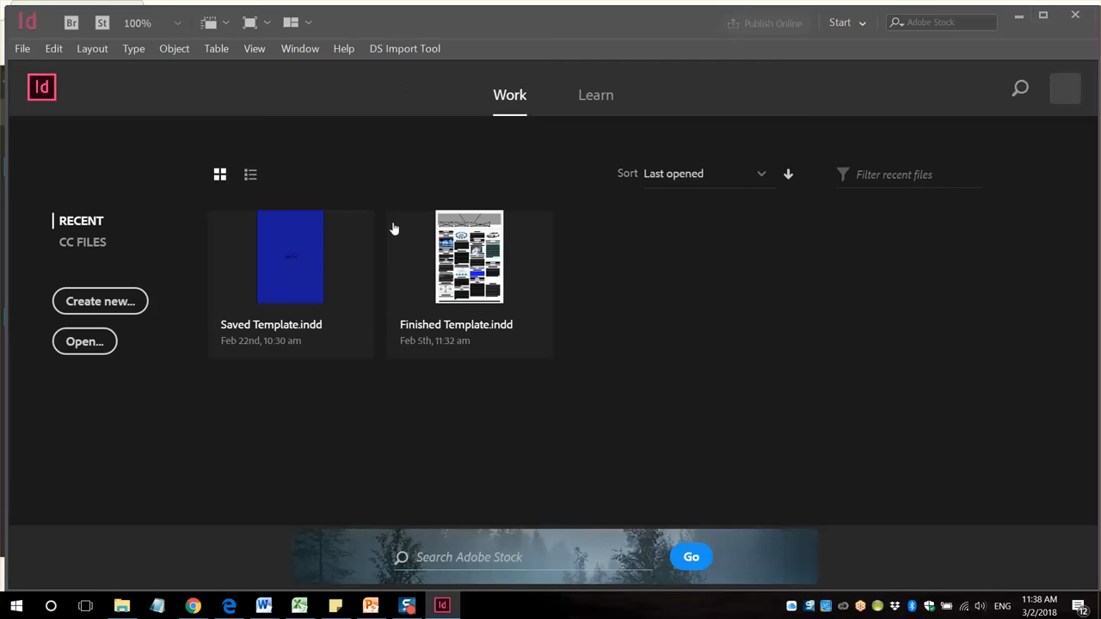
# - Import Indesign.xml from the Downloads folder using the DS Import Tool's Import XML command
pyautogui.click(395, 48)
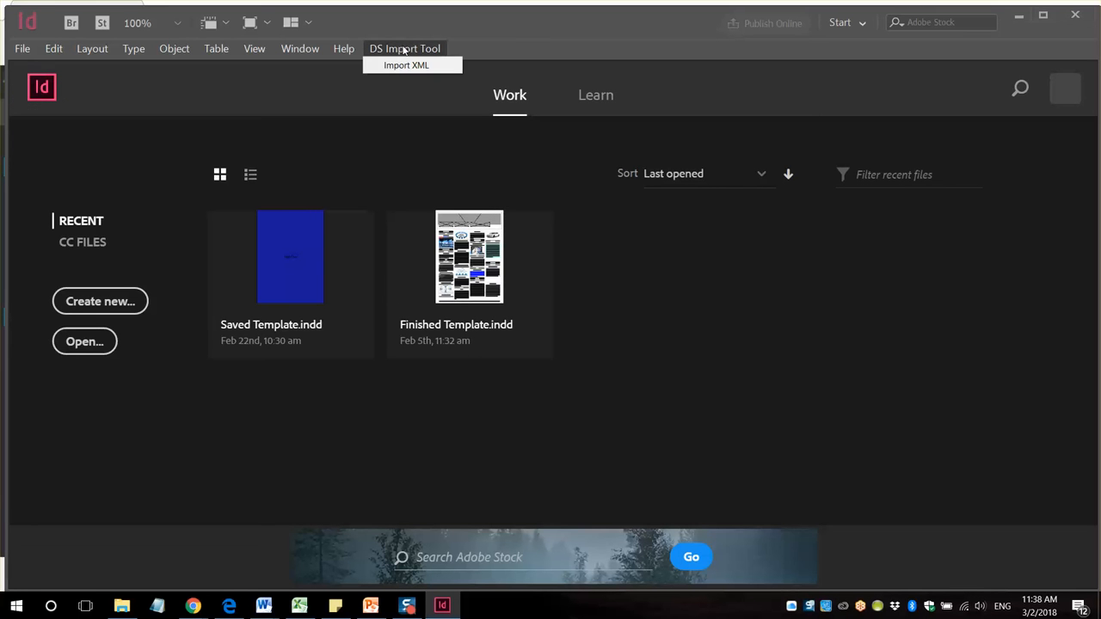
pyautogui.click(397, 68)
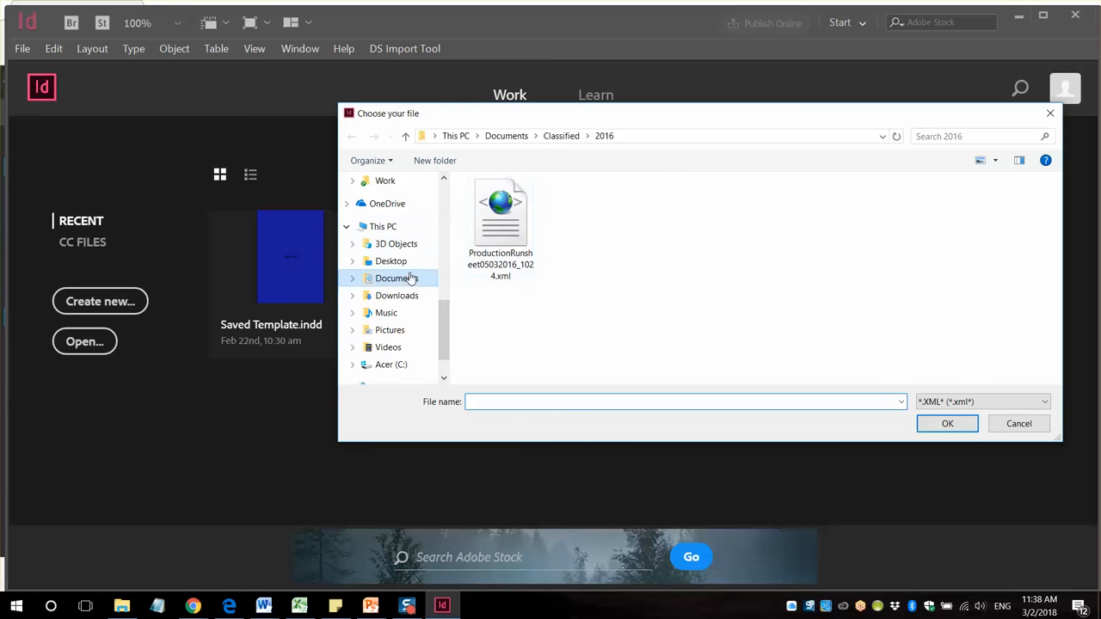
pyautogui.click(404, 284)
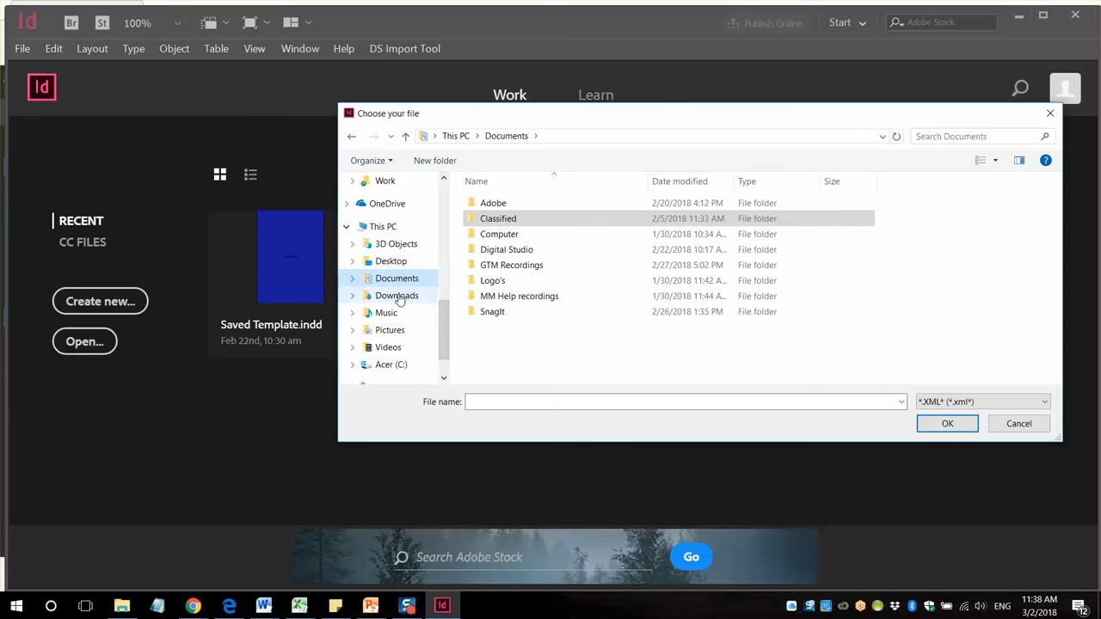
pyautogui.click(400, 296)
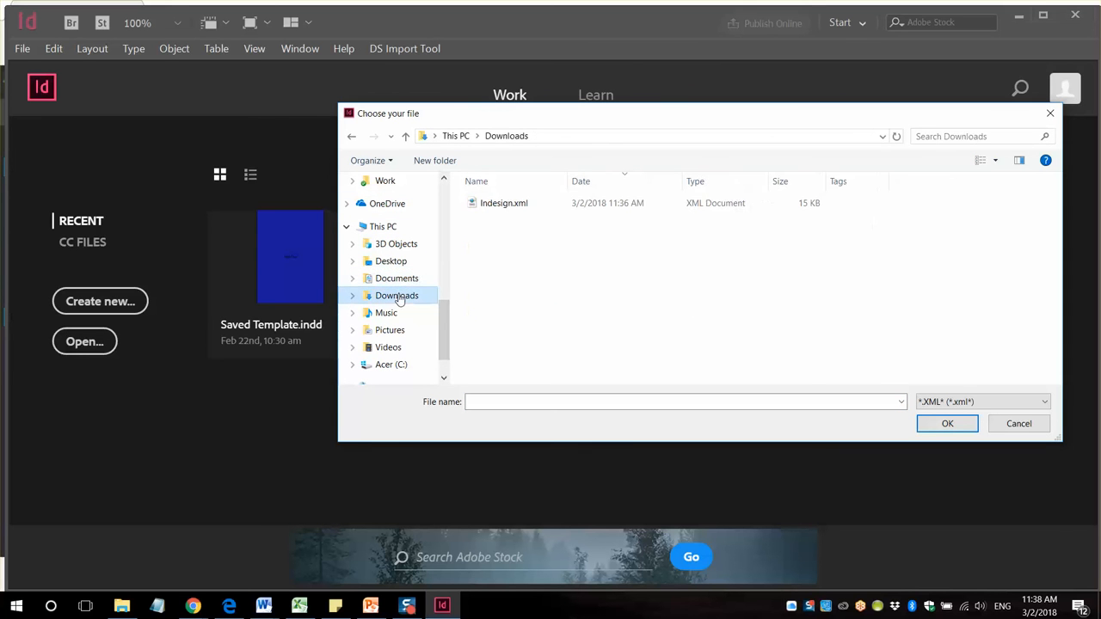
pyautogui.doubleClick(507, 203)
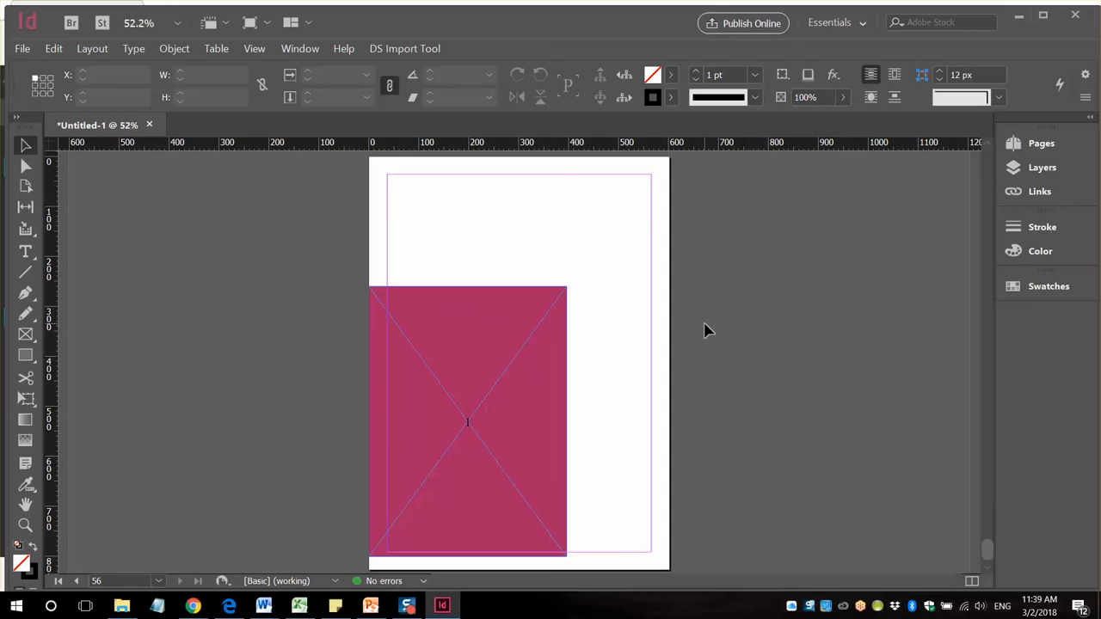
# - Review the ad placeholders in the imported document from page 1 through page 4
pyautogui.scroll(-2, 704, 331)
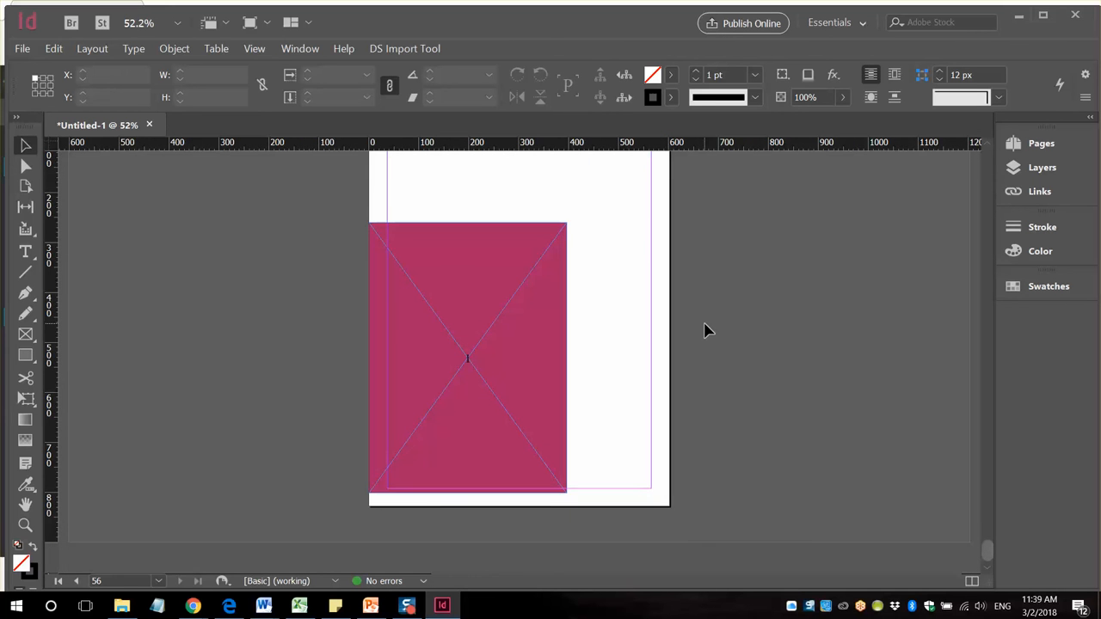
pyautogui.scroll(1, 703, 331)
pyautogui.moveTo(988, 555); pyautogui.dragTo(990, 168)
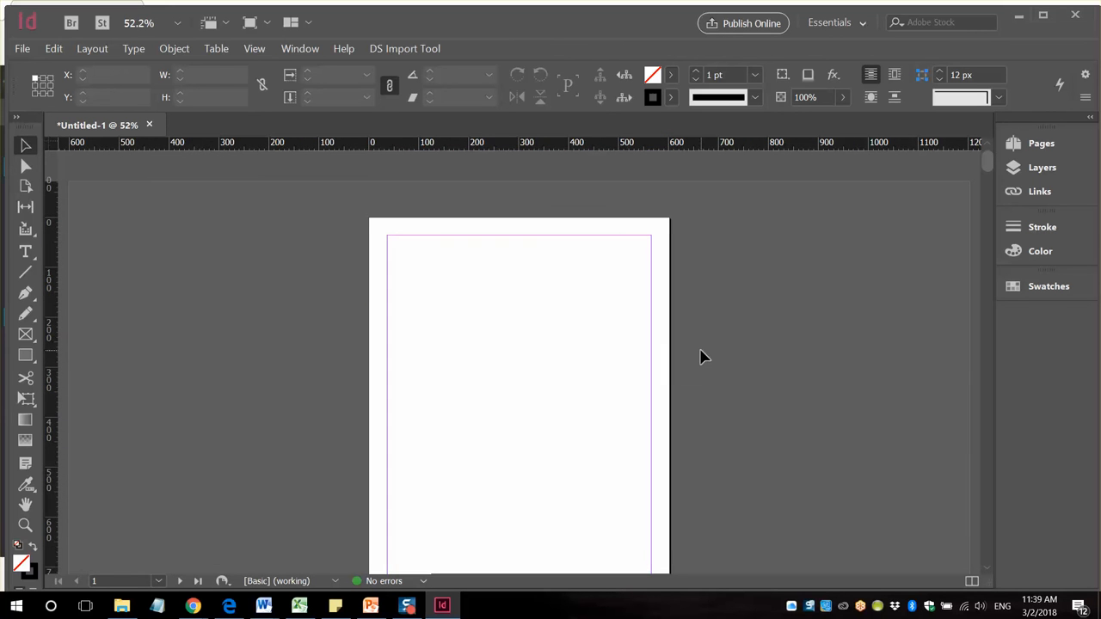
pyautogui.scroll(-8, 704, 361)
pyautogui.scroll(-15, 701, 363)
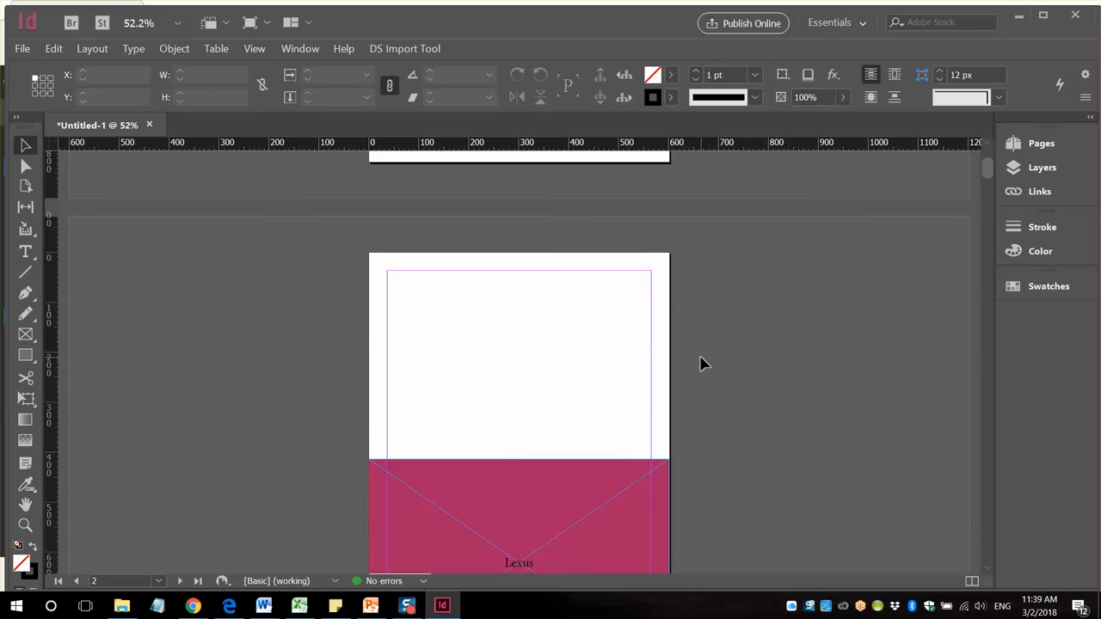
pyautogui.scroll(-15, 701, 363)
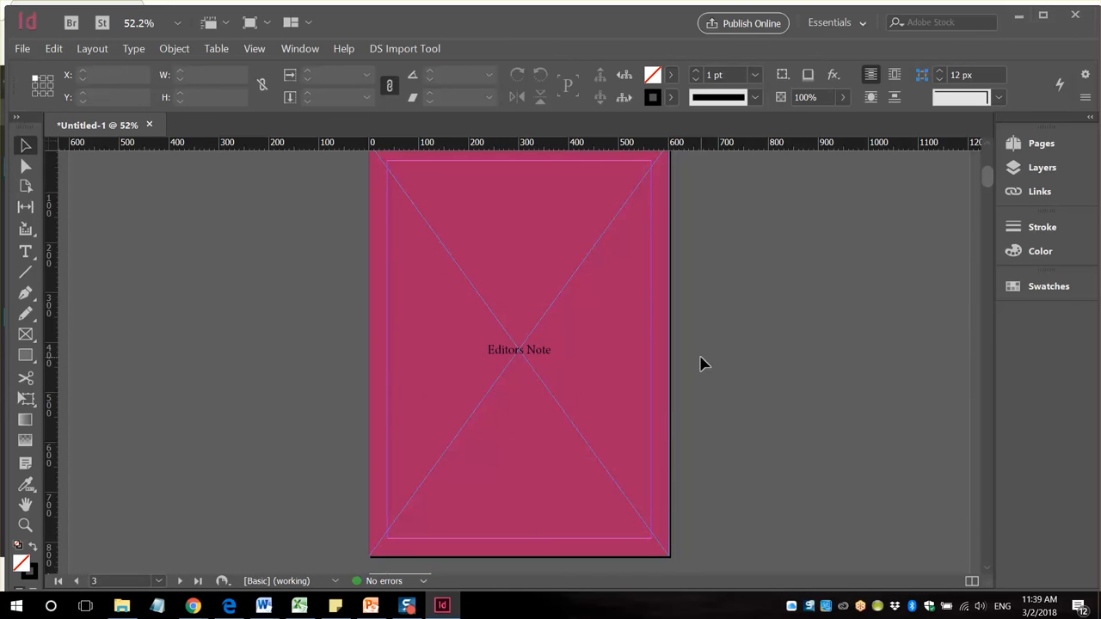
pyautogui.scroll(-2, 701, 363)
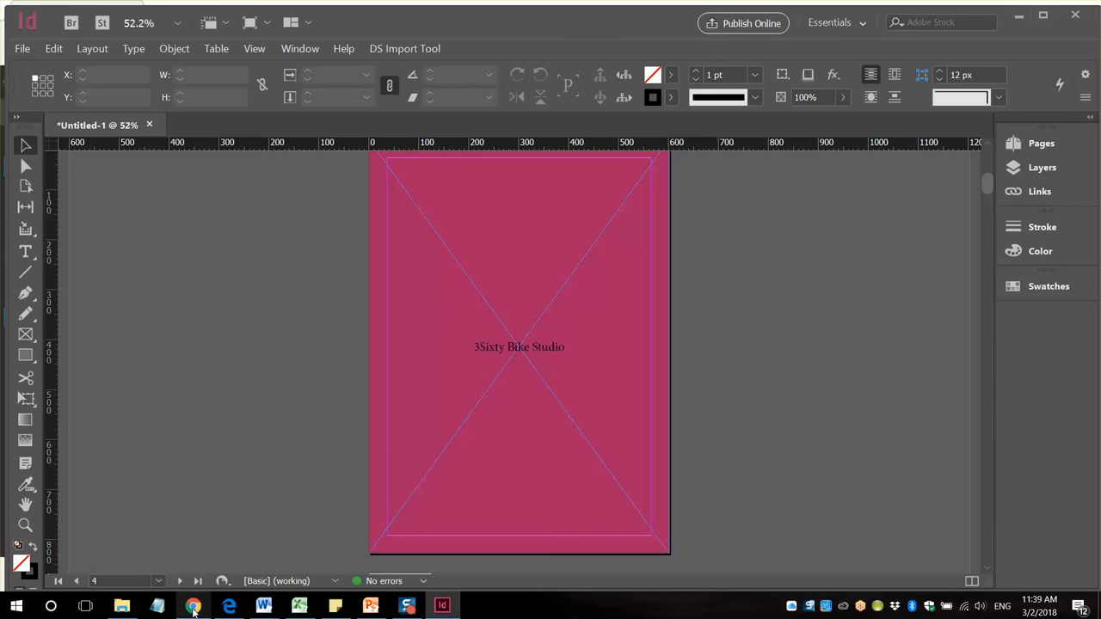
# - Compare the Folio 1 layout in the Digital Studio browser plan with the imported InDesign pages, back to page 2
pyautogui.moveTo(193, 607)
pyautogui.click(272, 538)
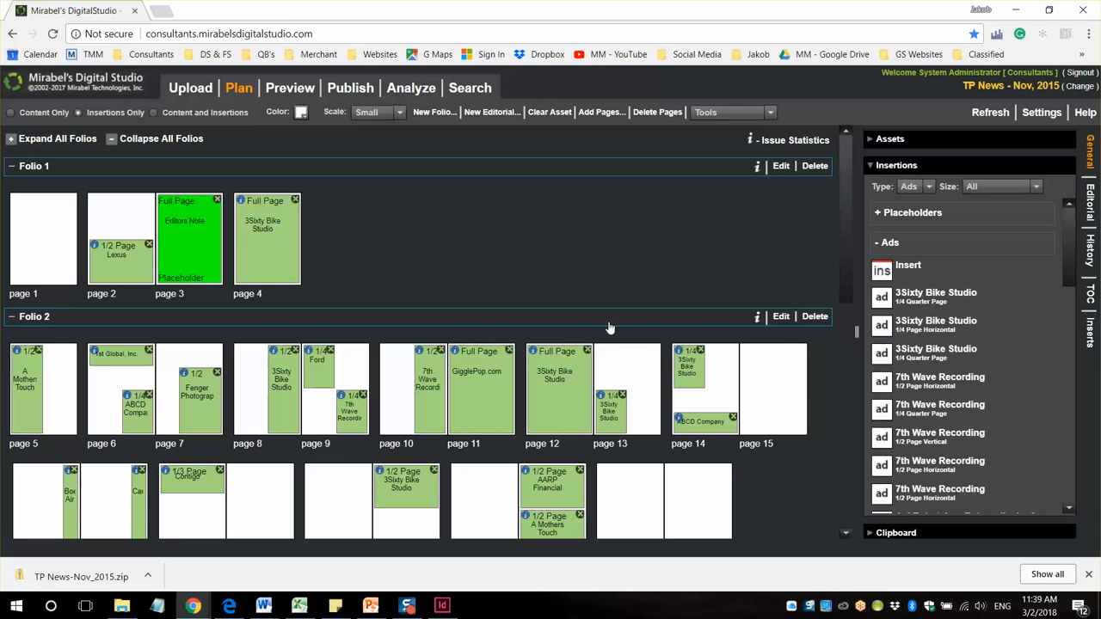
pyautogui.hotkey('alt', 'Tab')
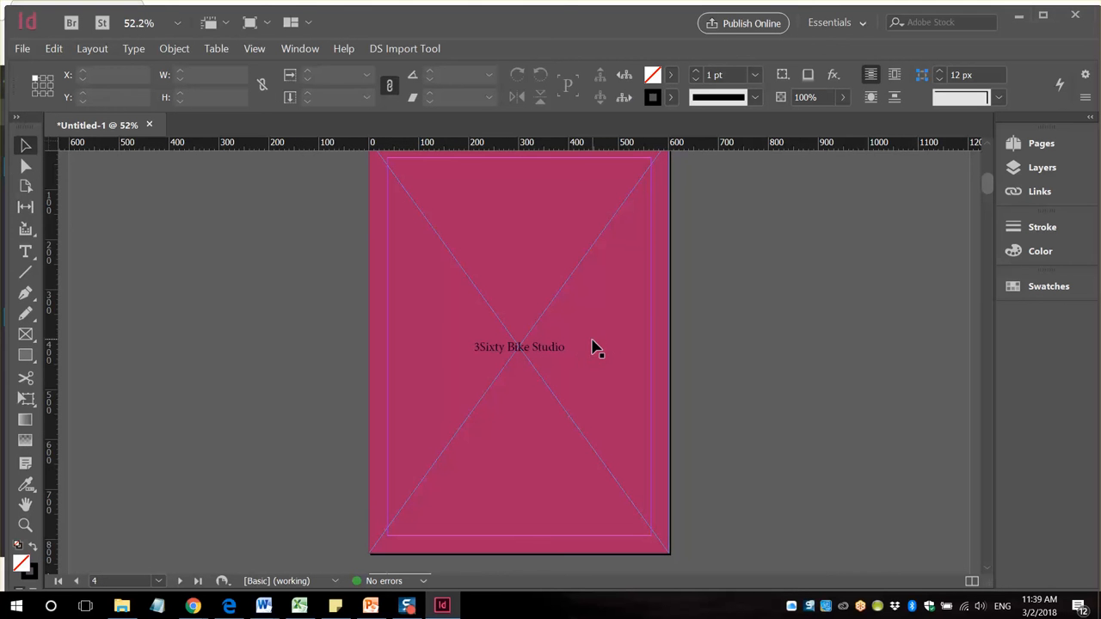
pyautogui.scroll(5, 553, 369)
pyautogui.scroll(1, 553, 370)
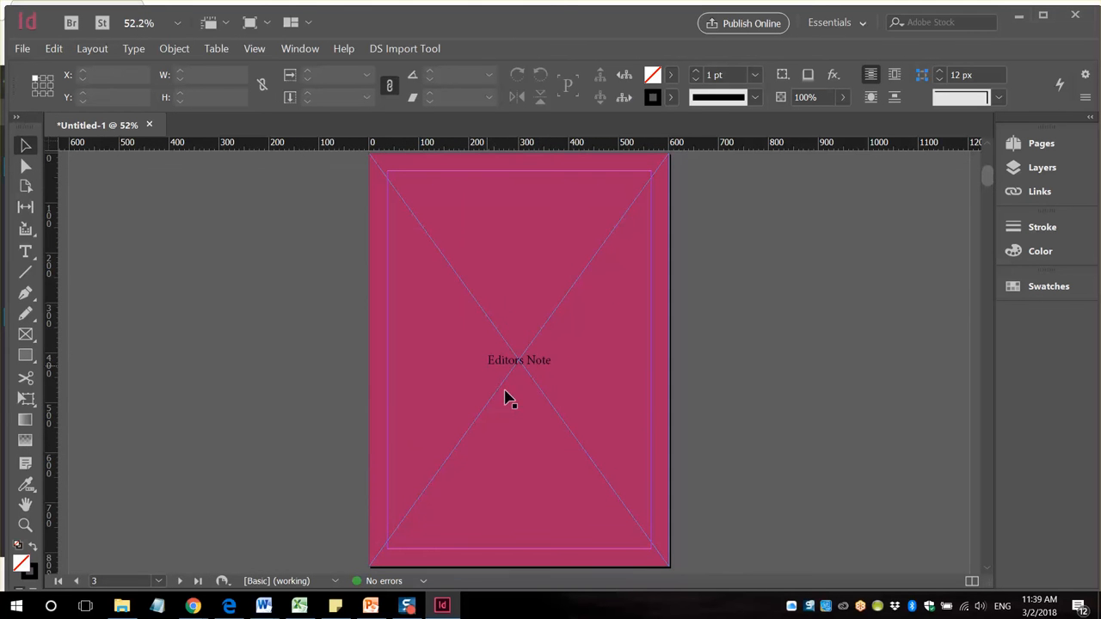
pyautogui.scroll(5, 537, 383)
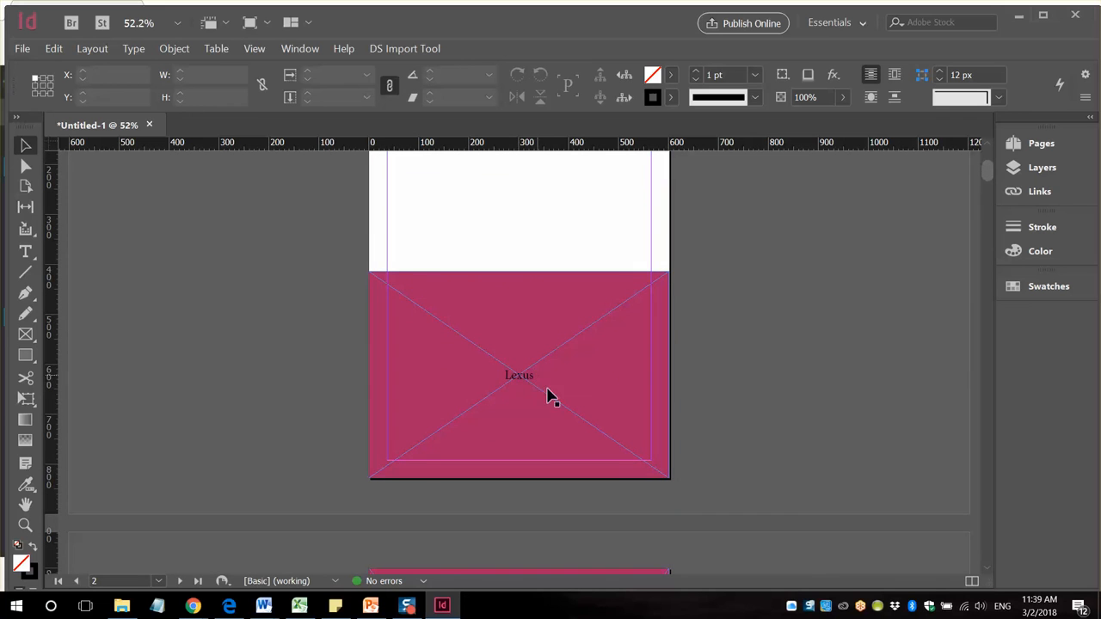